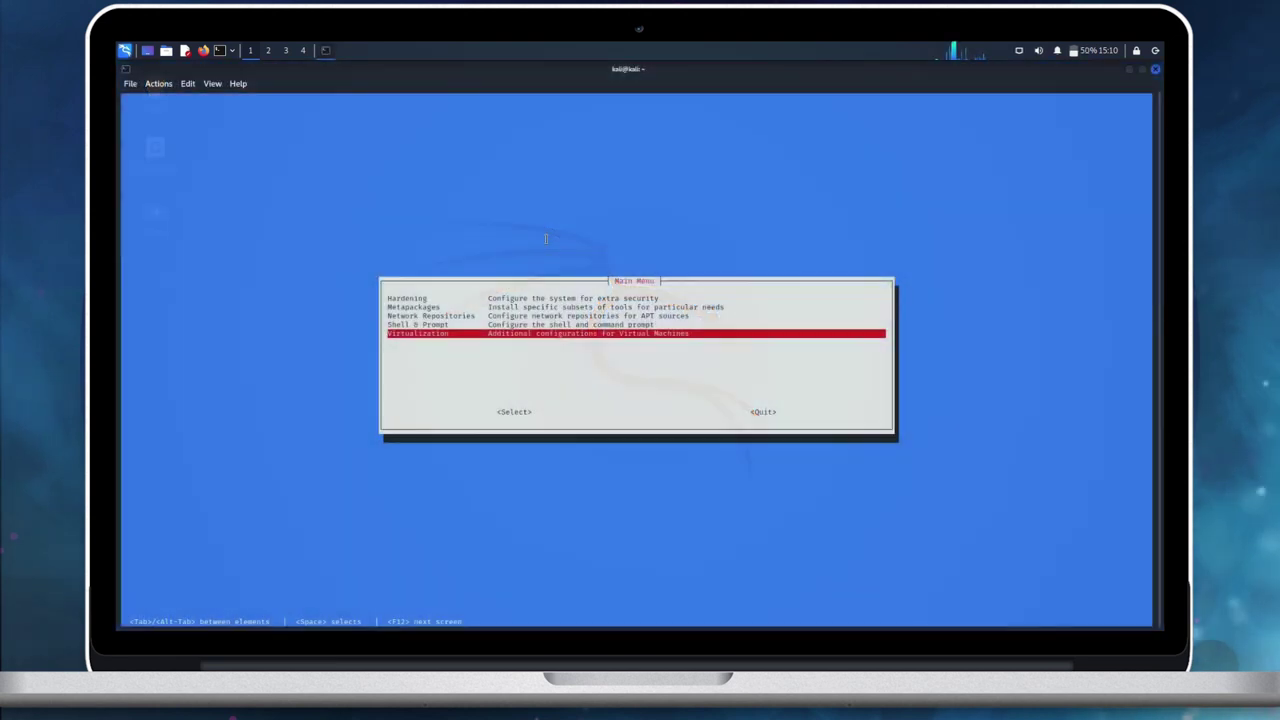
In the Hardening settings, select Wide Compatibility for OpenSSL and Default for the Samba client, and apply them.
key(Up)
key(Up)
key(Up)
key(Up)
key(Return)
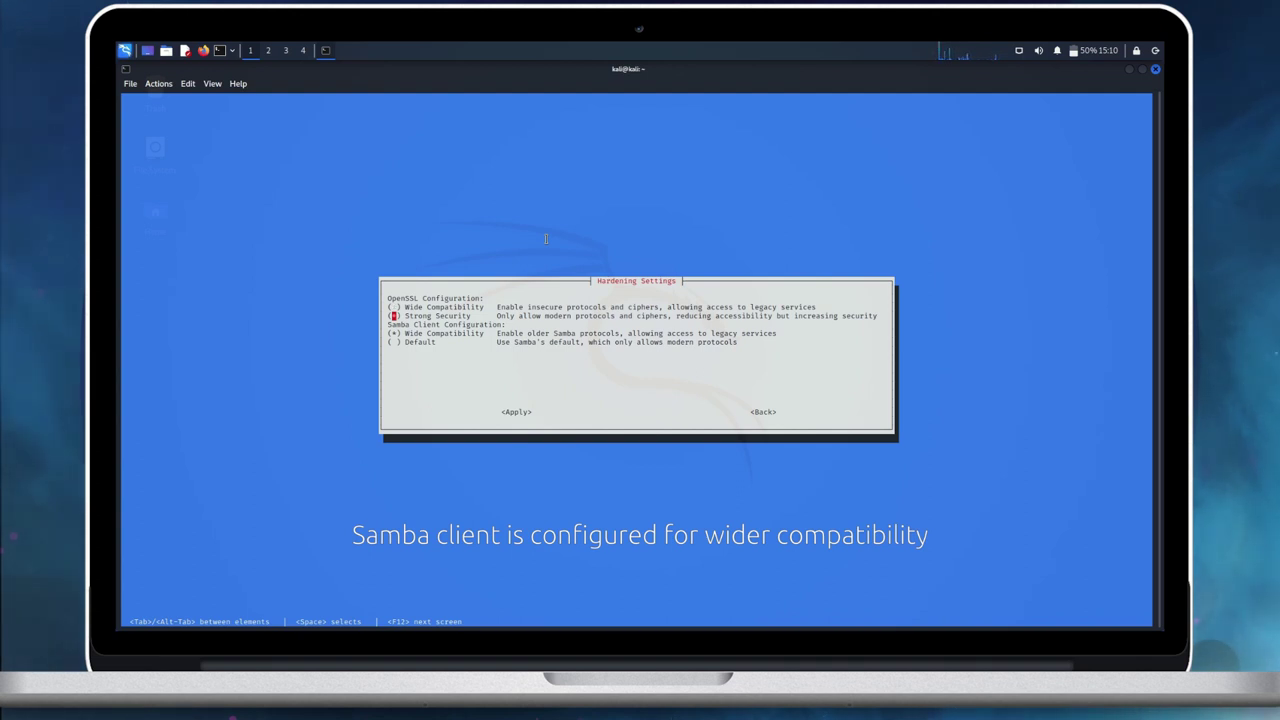
key(Down)
key(Down)
key(space)
key(Tab)
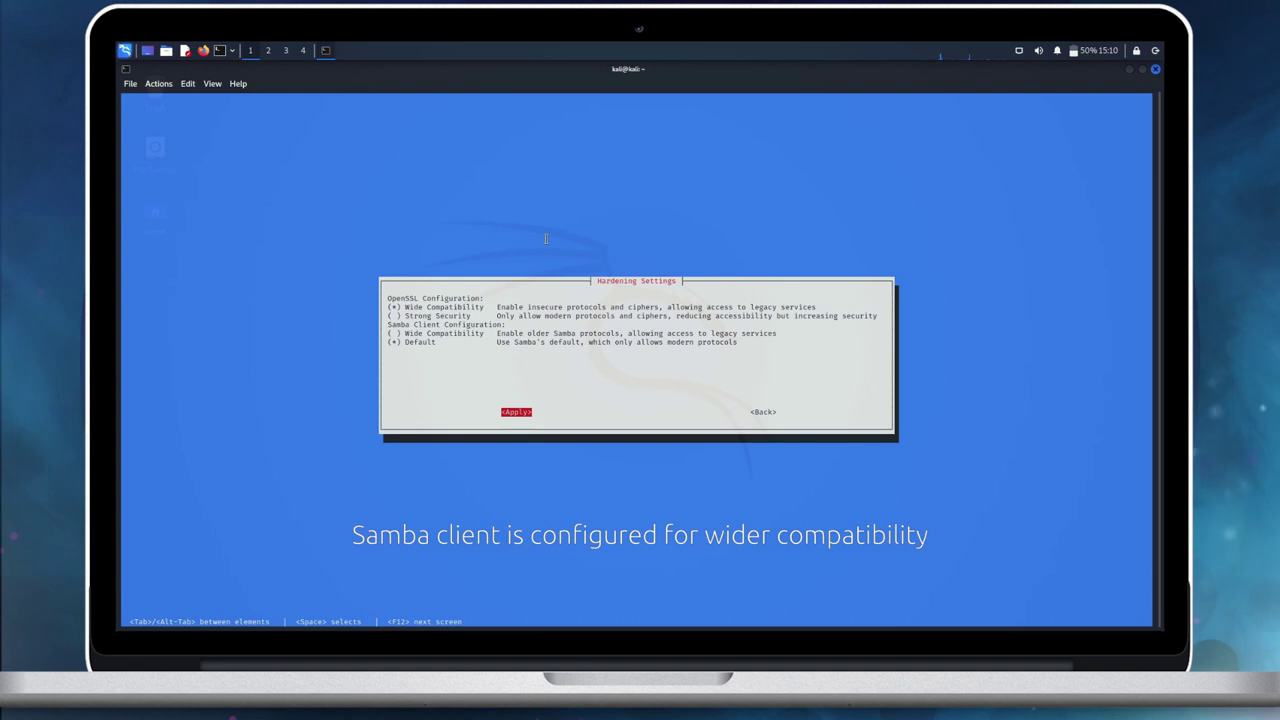
key(Return)
key(Return)
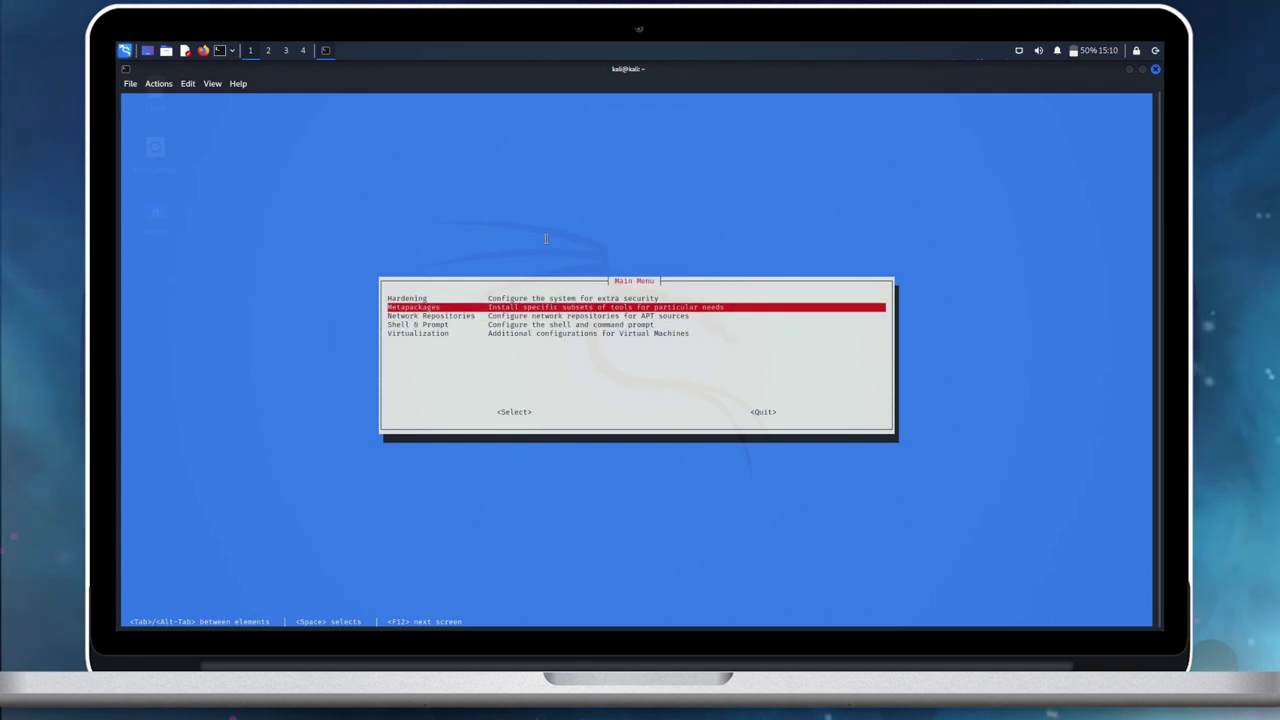
Choose Cloudflare as the package mirror in the Network Repositories settings.
key(Down)
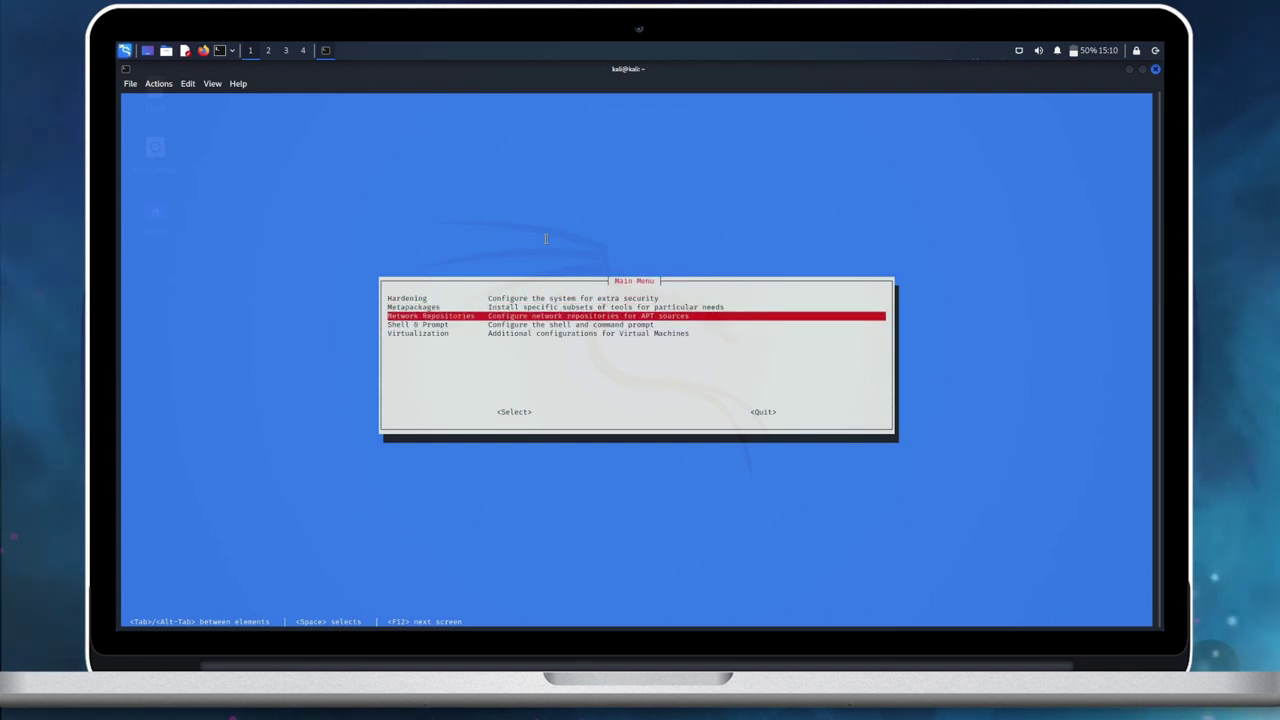
key(Return)
key(Down)
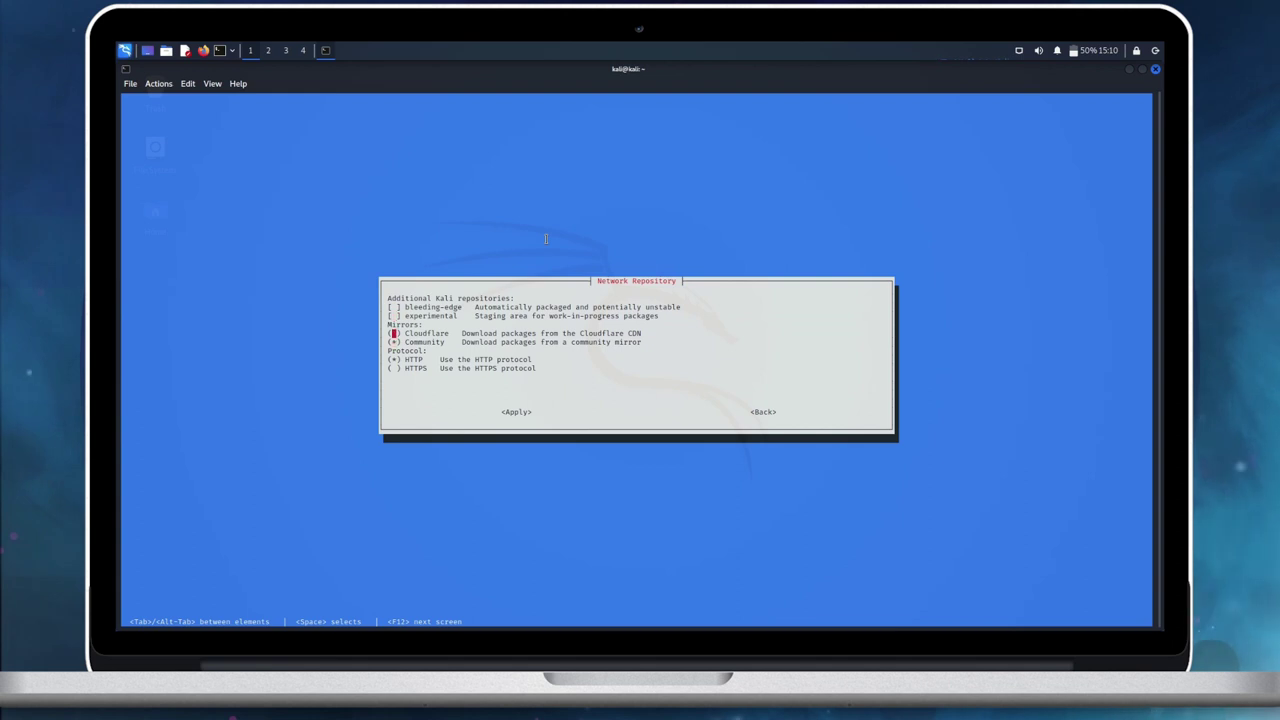
key(space)
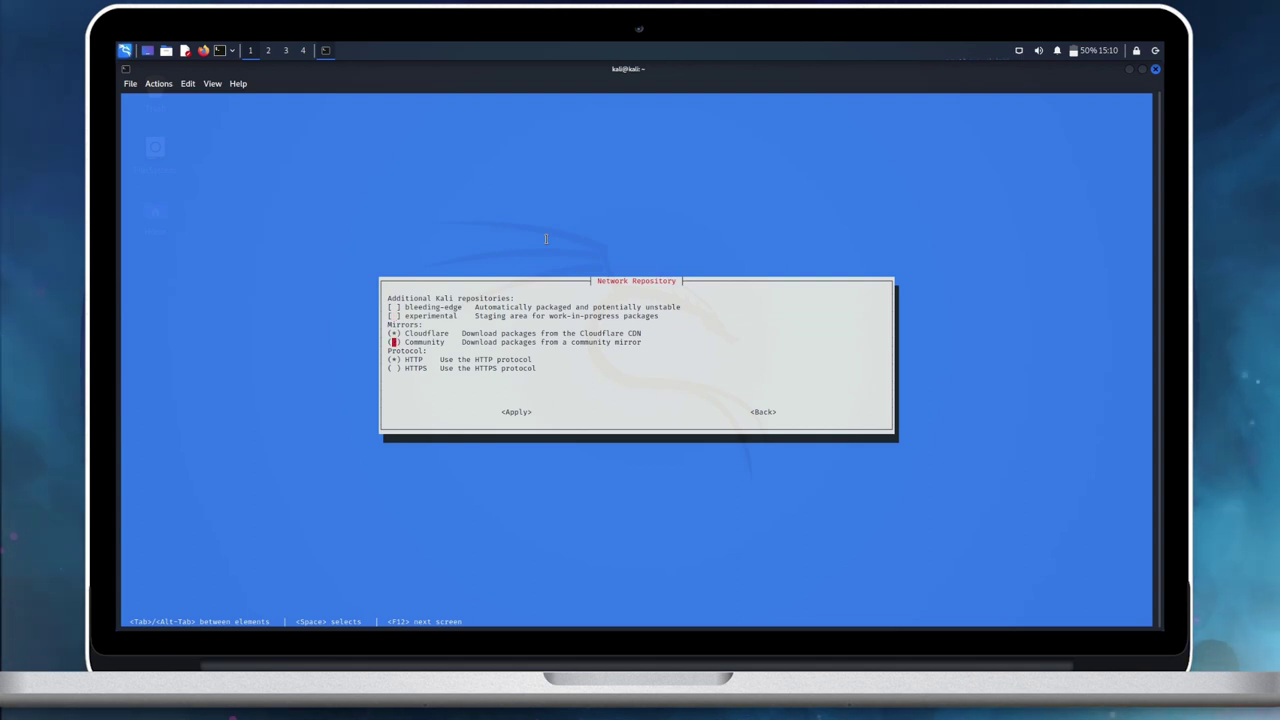
key(Tab)
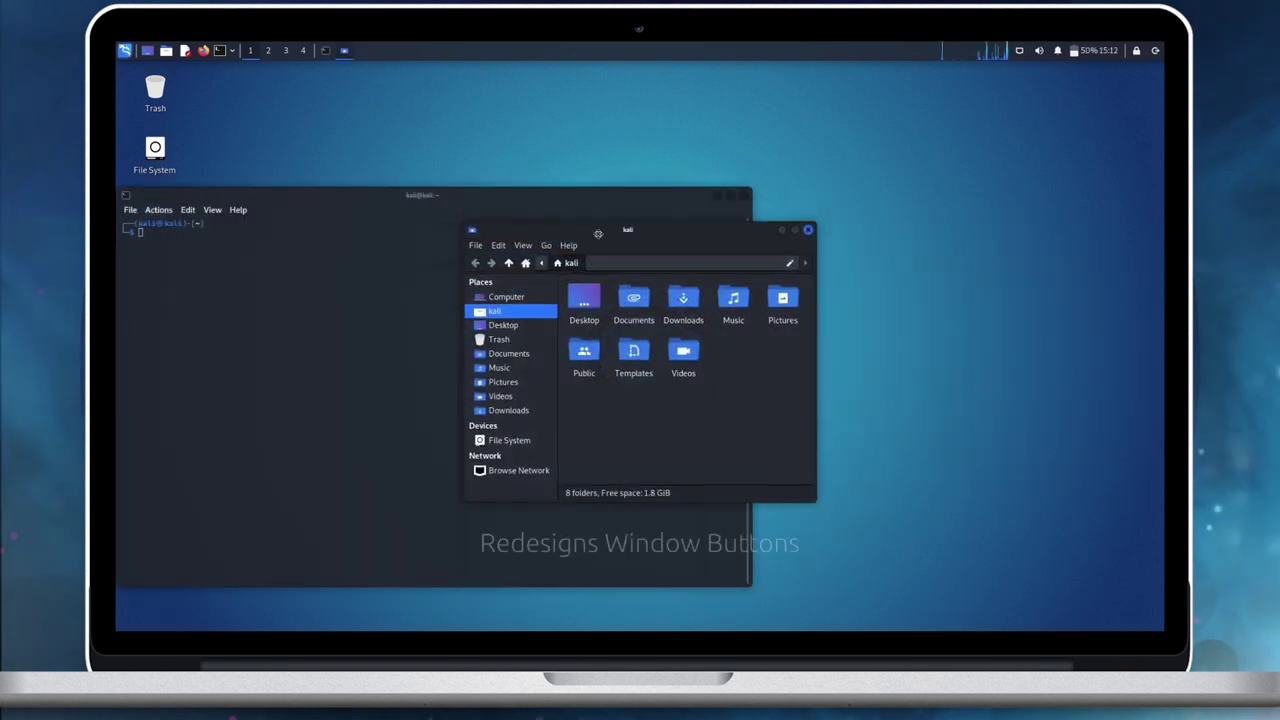
Reposition the file manager window over the terminal and switch focus between the two windows to compare their title-bar buttons.
drag(598, 233, 567, 276)
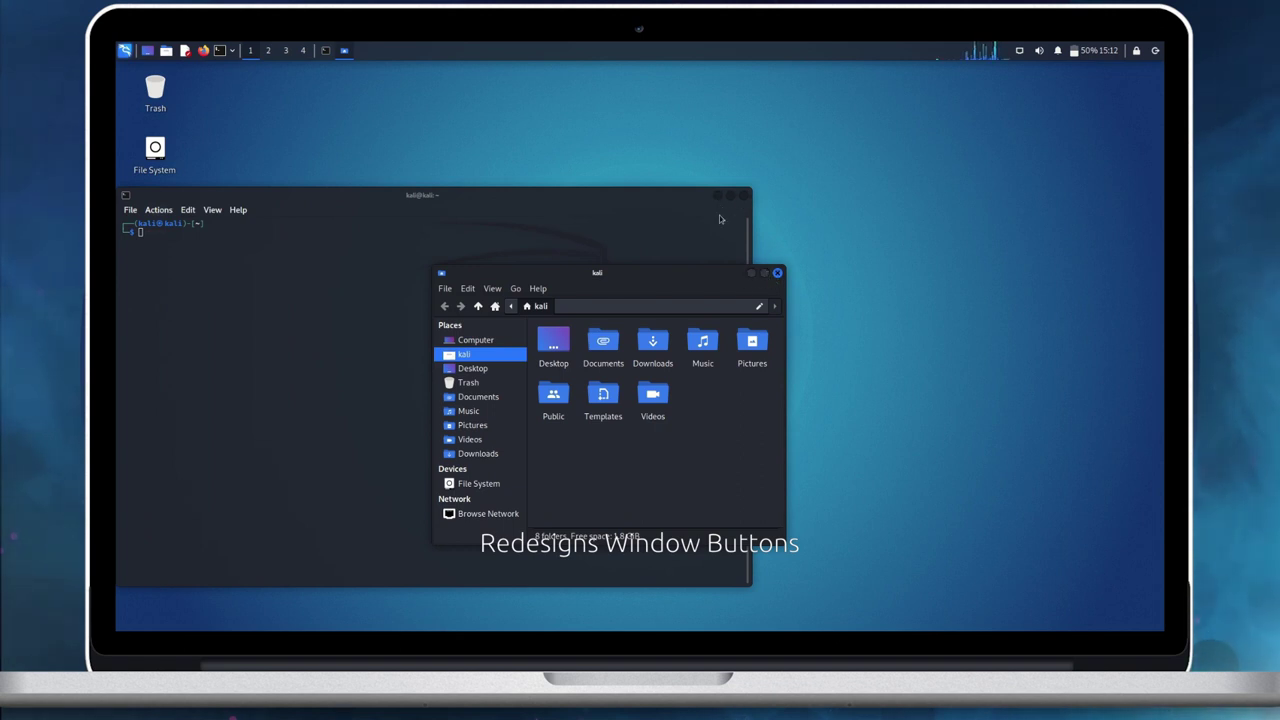
click(684, 225)
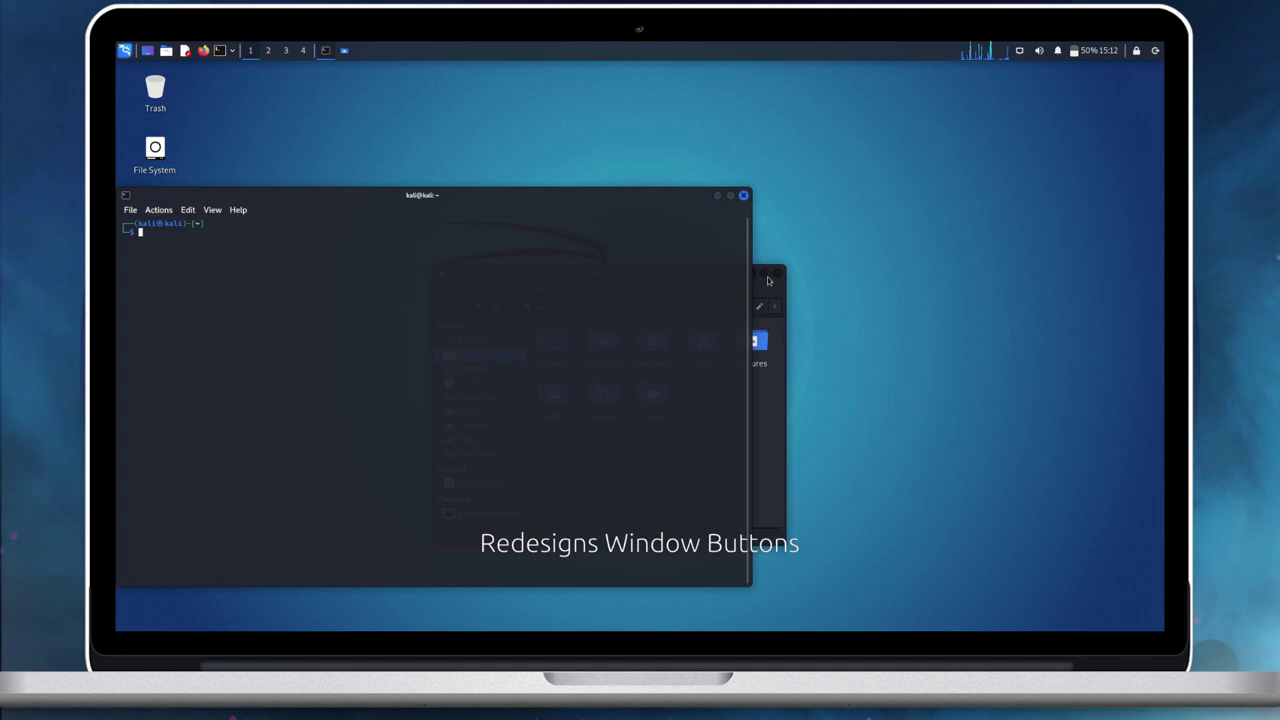
click(776, 407)
drag(685, 279, 825, 279)
click(717, 219)
click(809, 265)
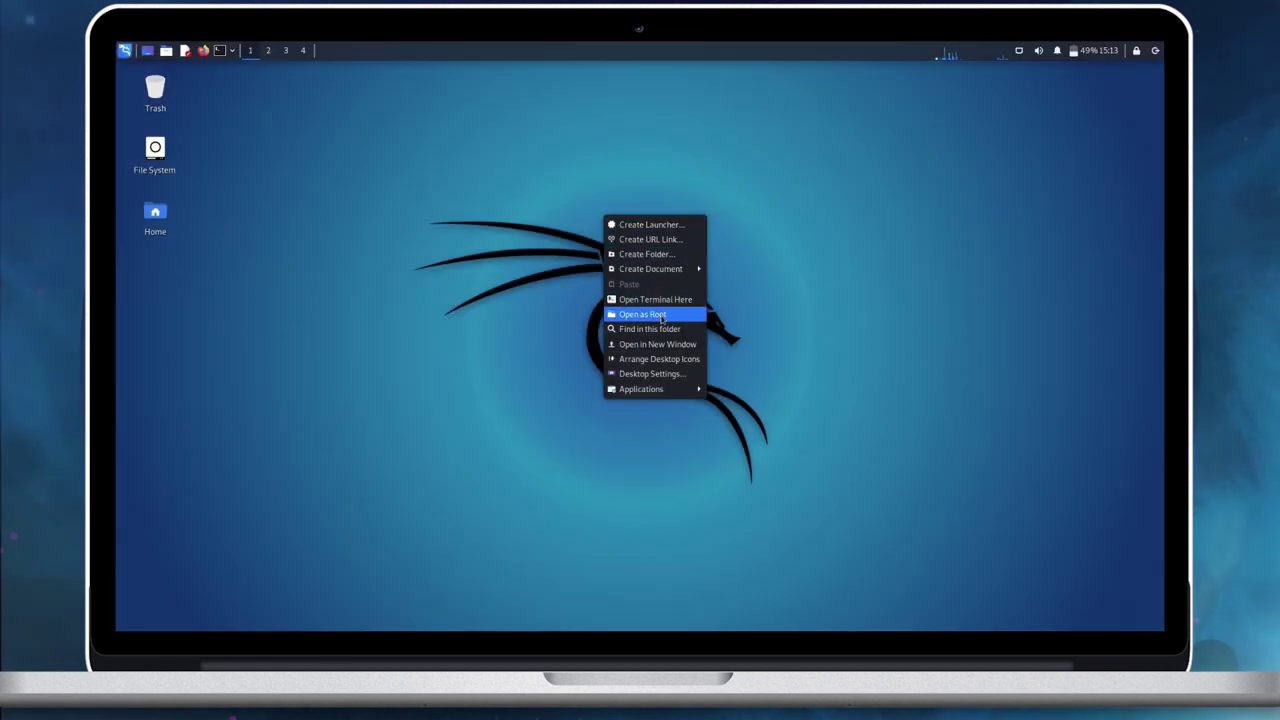
Open the Desktop Settings, review the wallpaper, menu and icon options, and close the dialog.
mouse_move(662, 397)
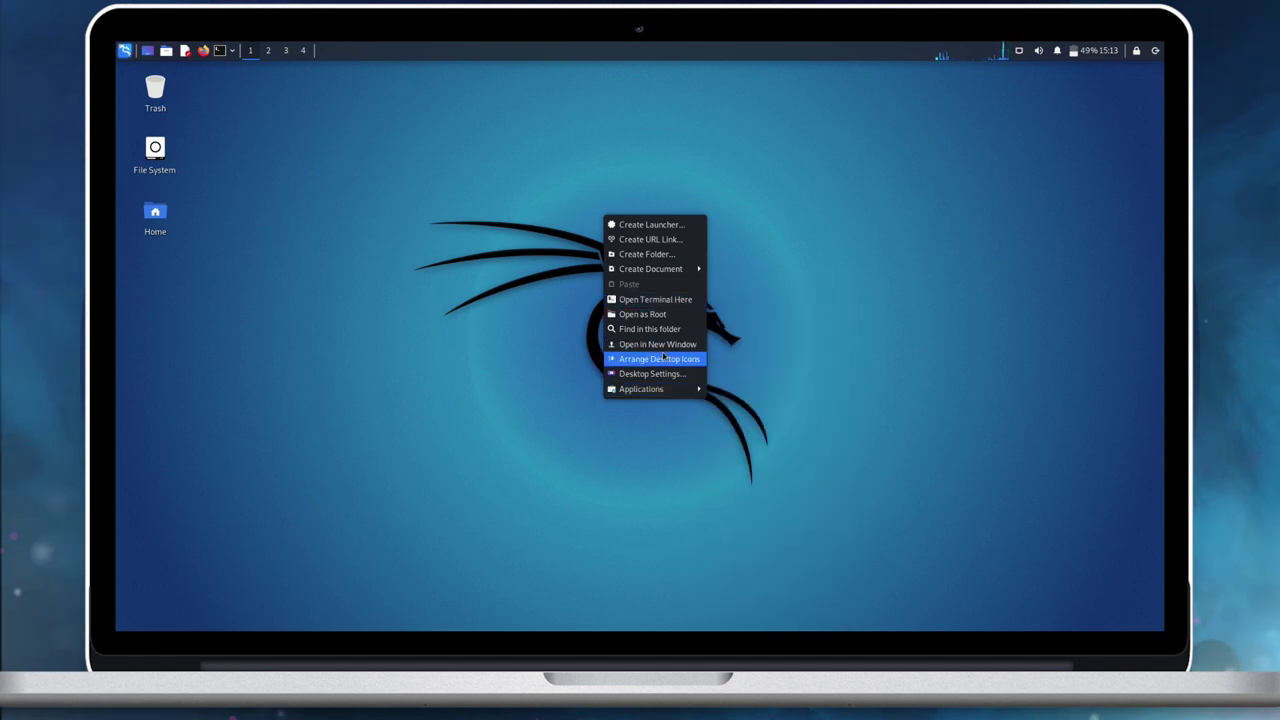
click(652, 373)
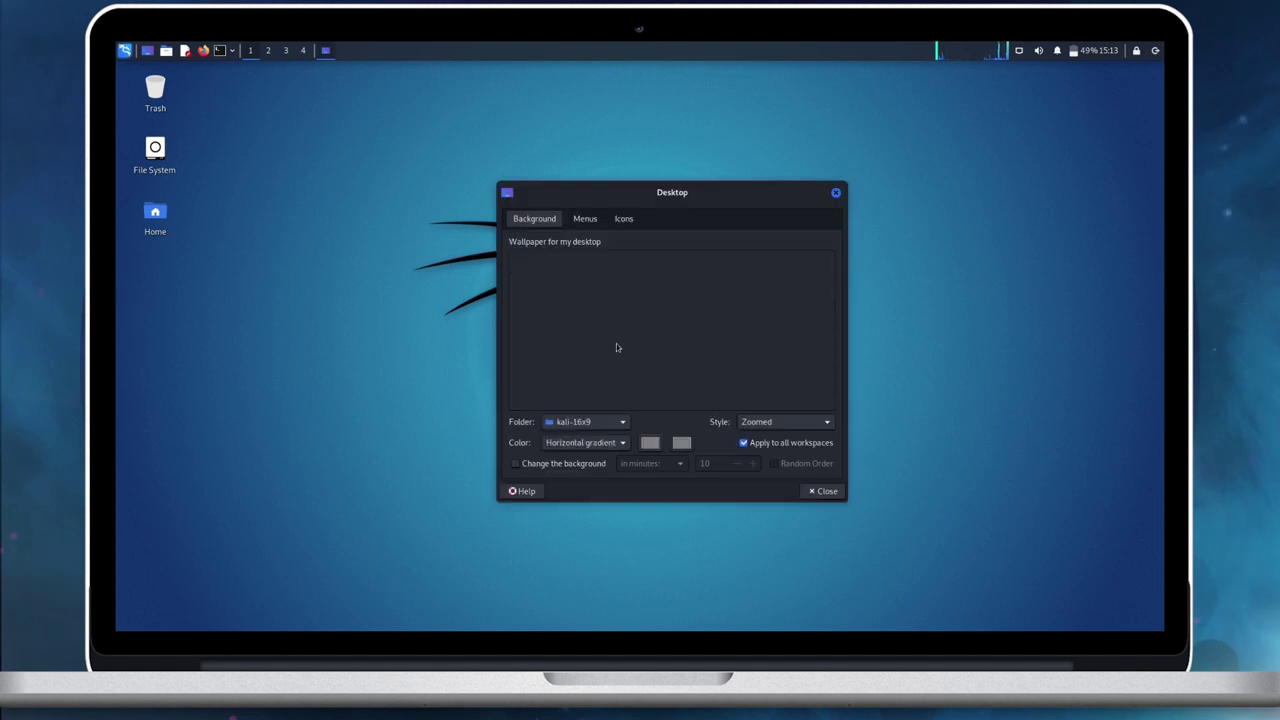
click(588, 220)
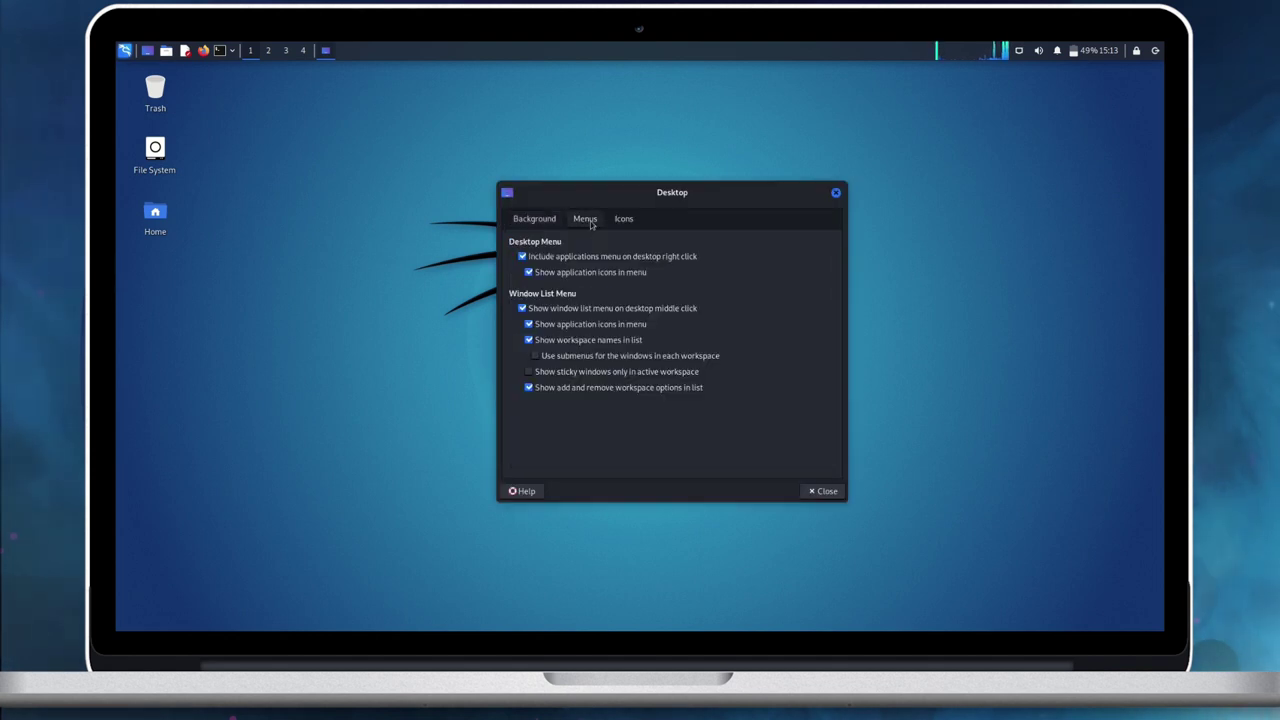
click(534, 218)
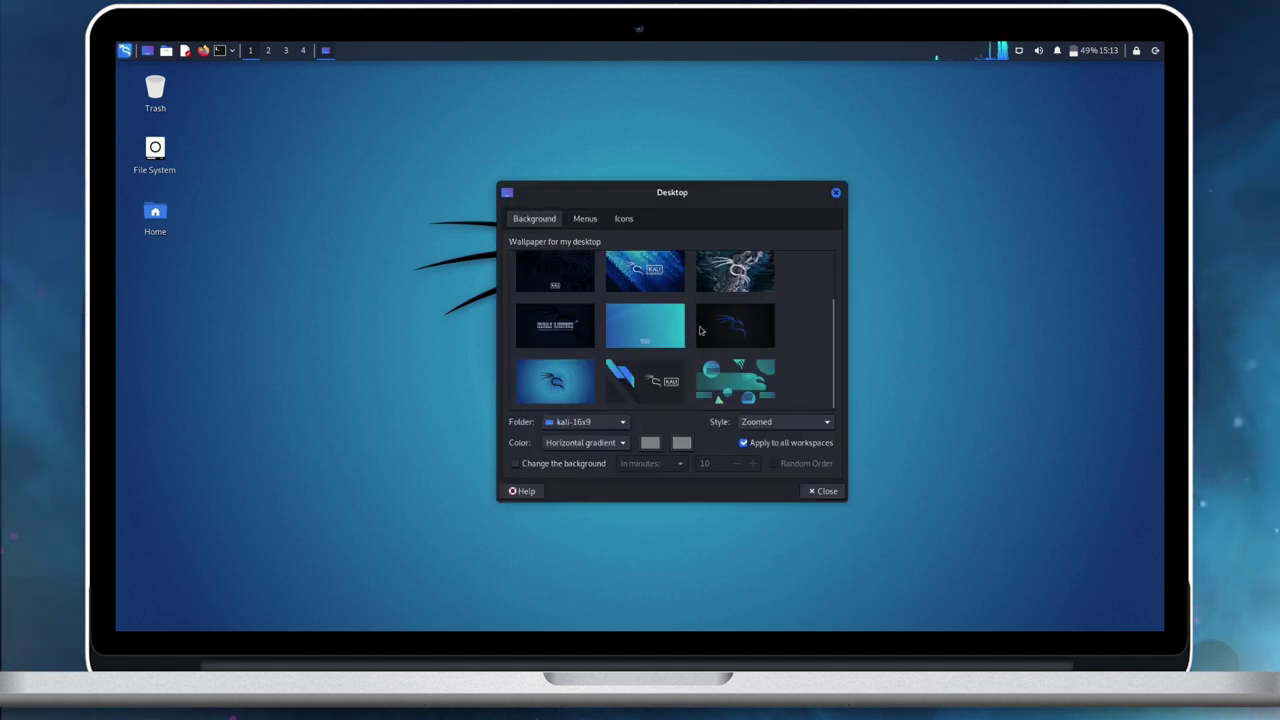
click(585, 218)
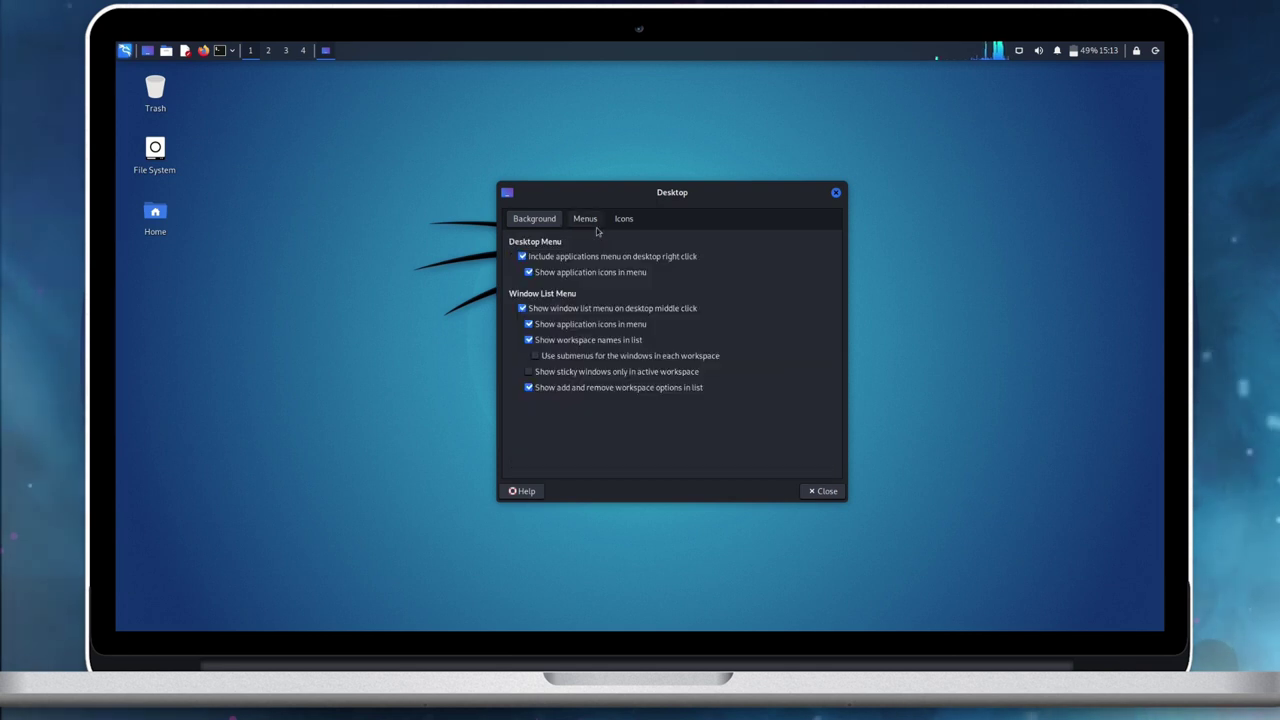
click(623, 218)
click(836, 192)
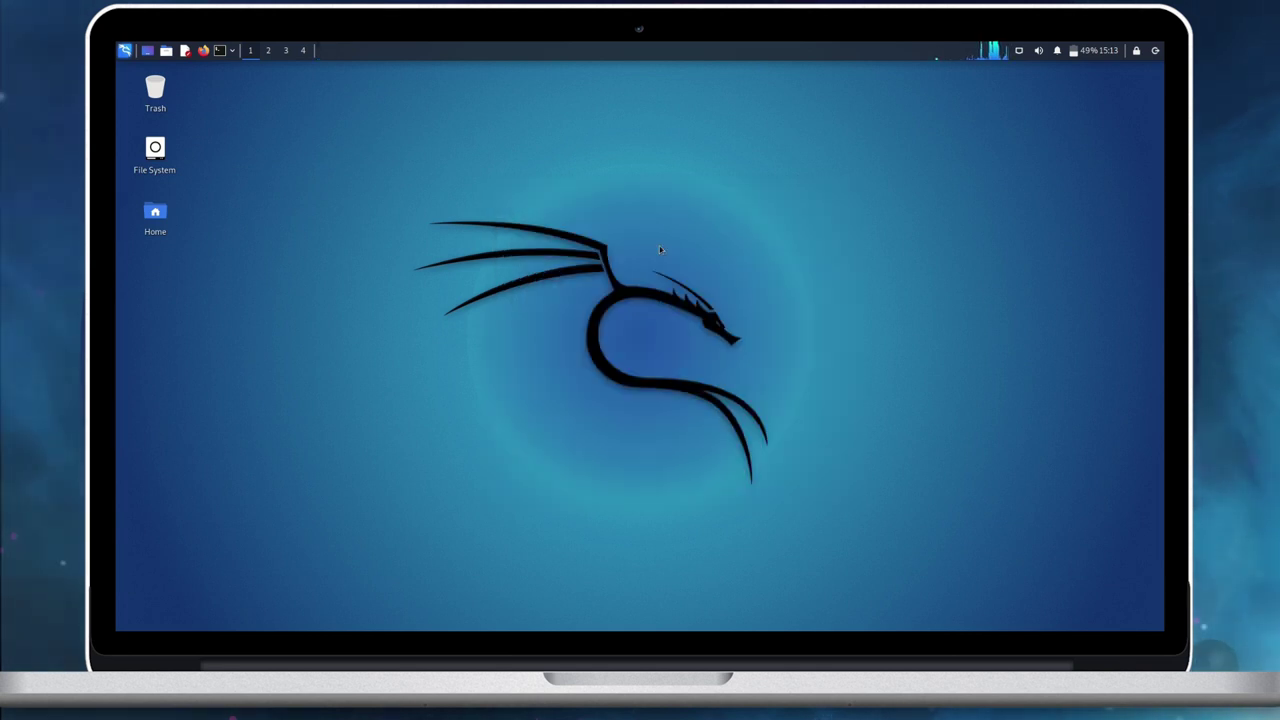
Look through the Kali tool categories in the applications list and close it.
click(124, 50)
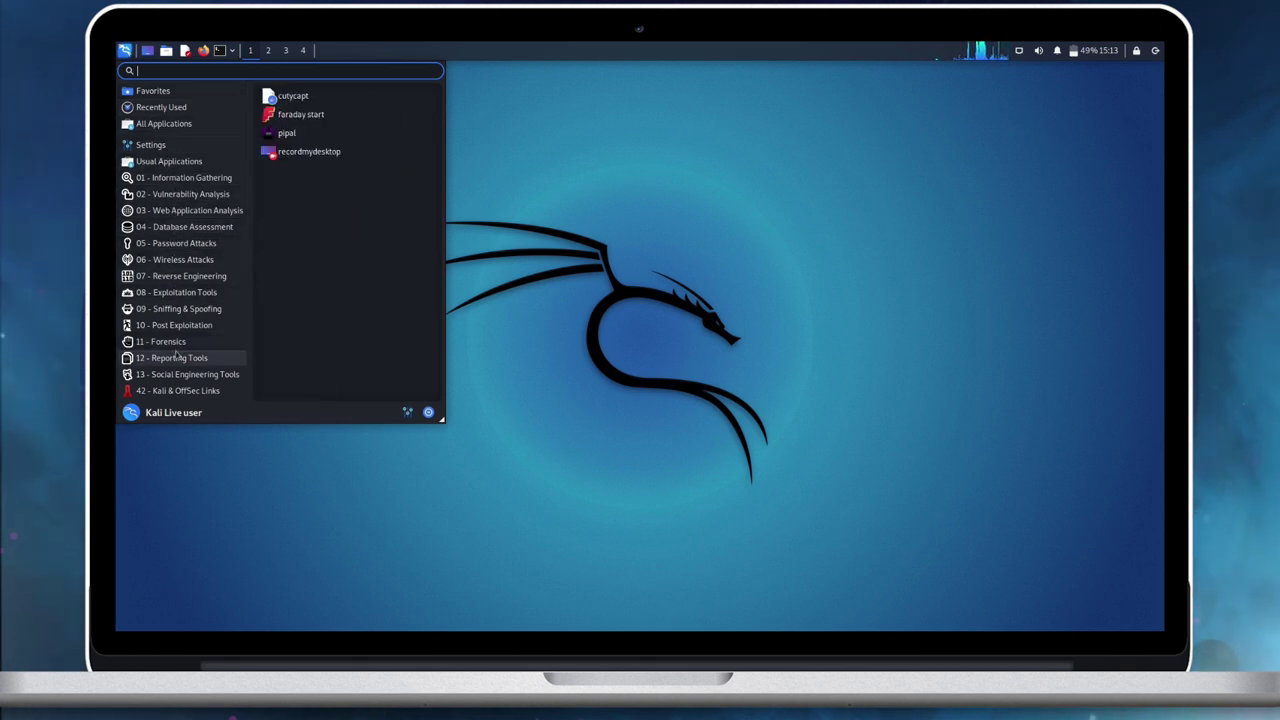
key(Escape)
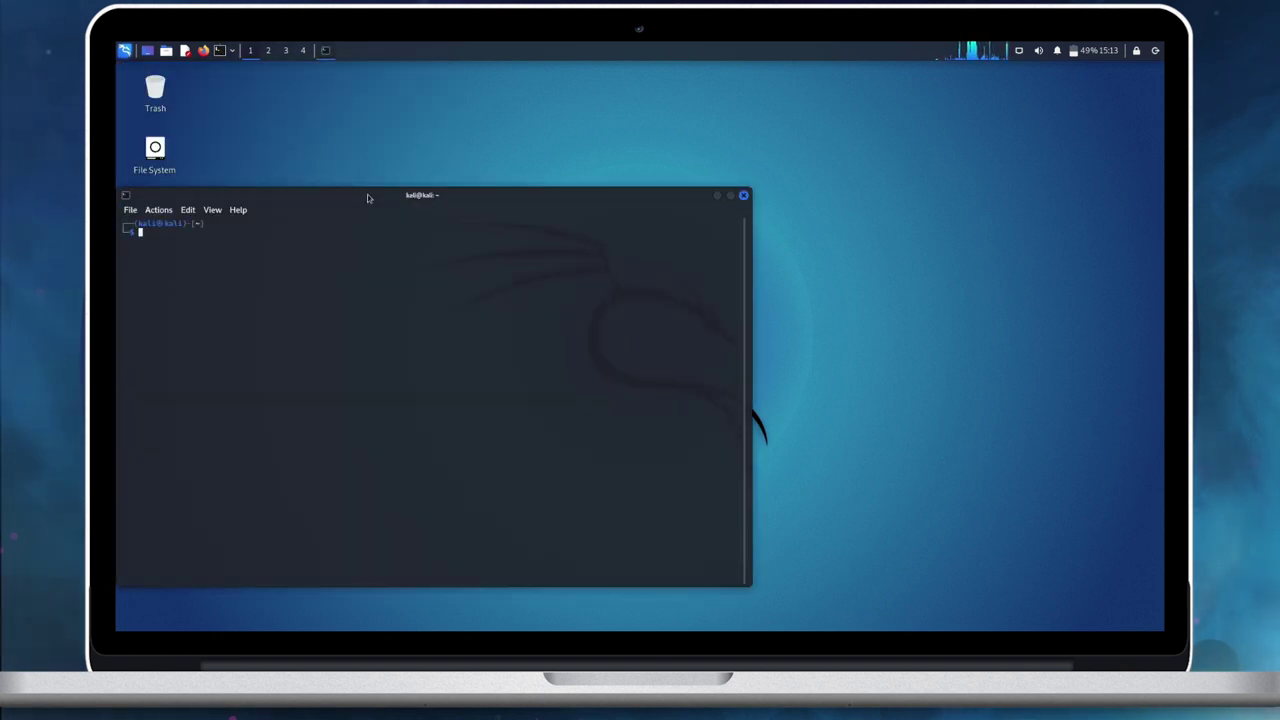
Move the terminal window to the middle of the desktop, run neofetch and accept the installation of the missing packages.
drag(367, 197, 585, 166)
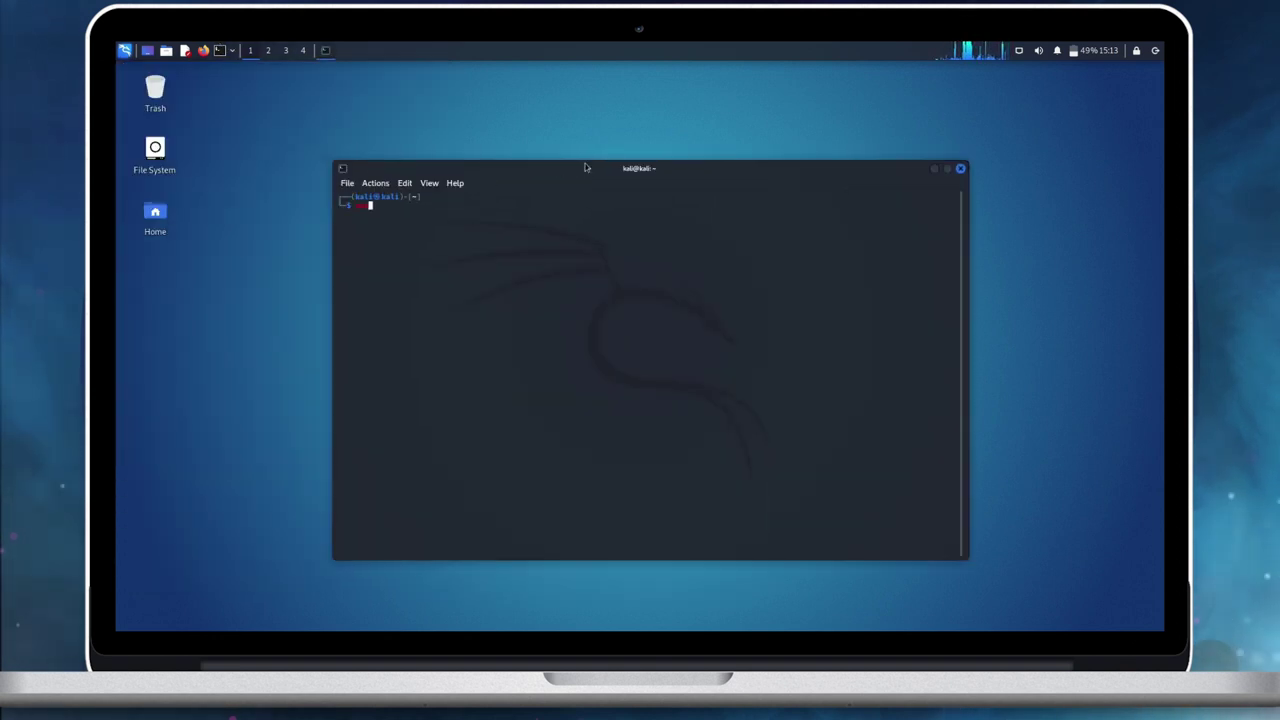
text(tch)
key(Return)
text(y)
key(Return)
text(y)
key(Return)
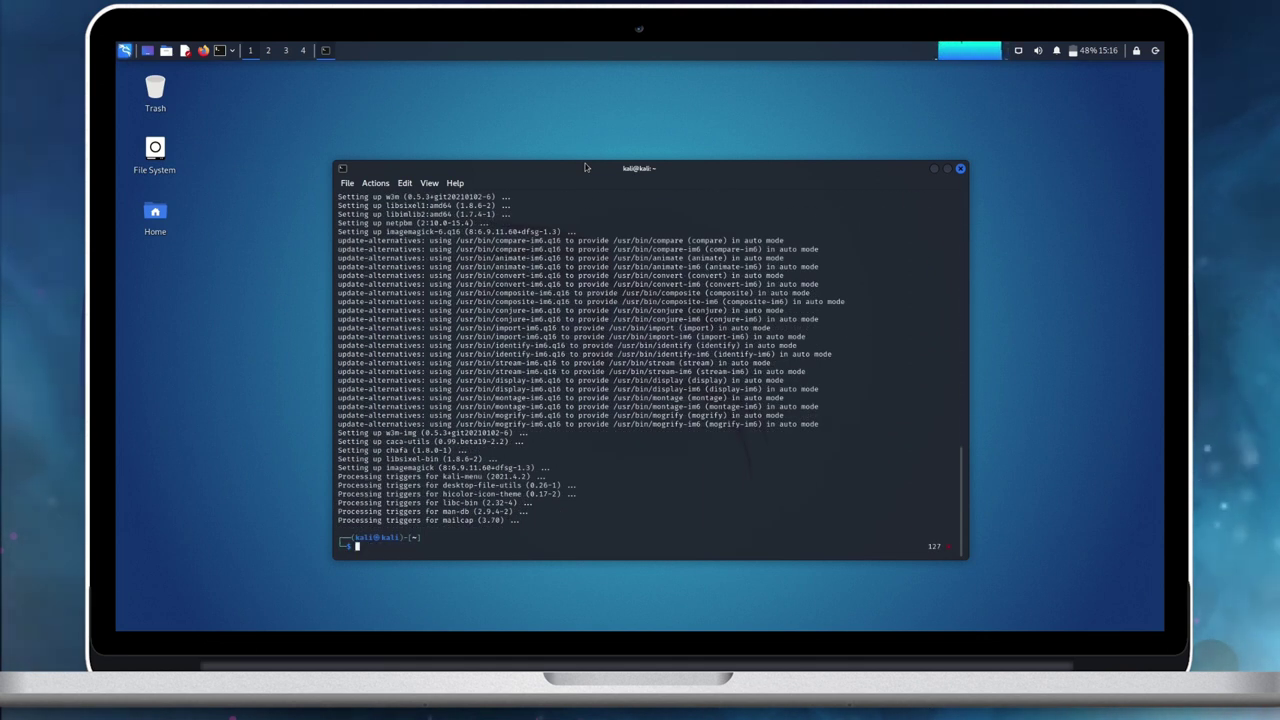
Clear the terminal and run neofetch to display the system information.
key(ctrl+l)
text(ofetch)
key(Return)
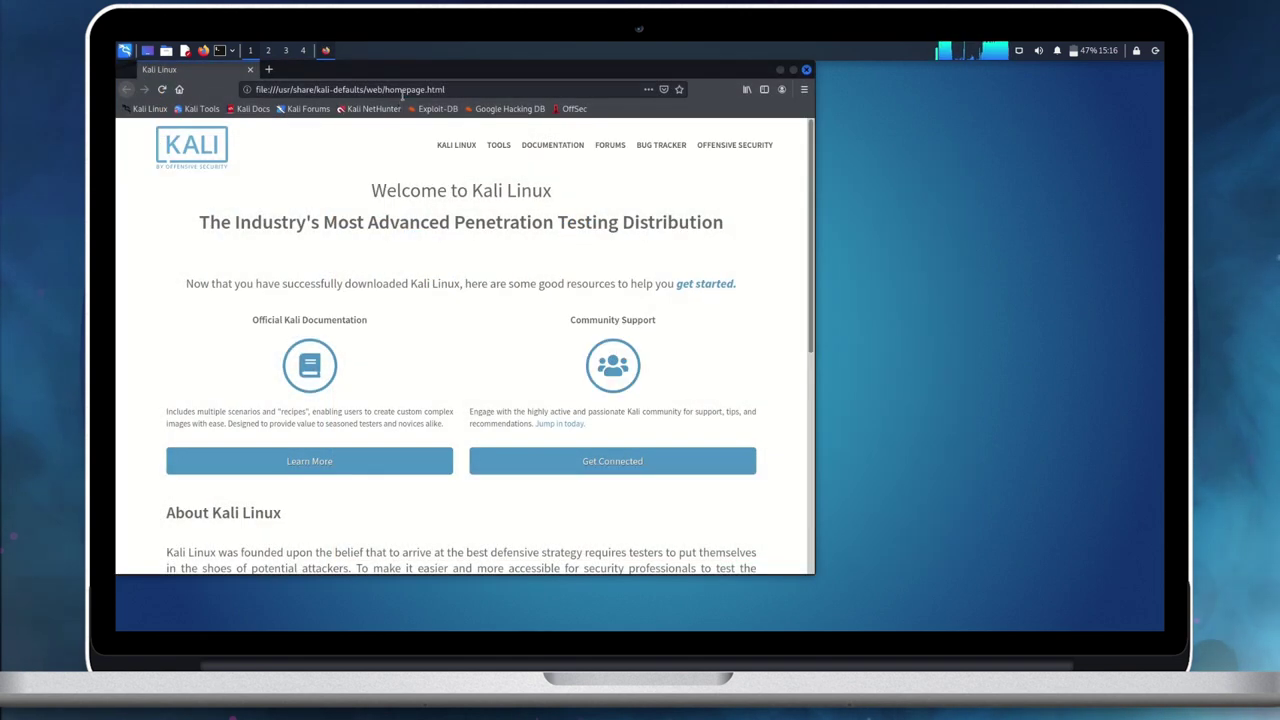
Load opensourcefeed.org in Firefox, open the Kali Linux 2021.4 release article and skim through it.
click(403, 90)
text(opensourcefeed)
key(Return)
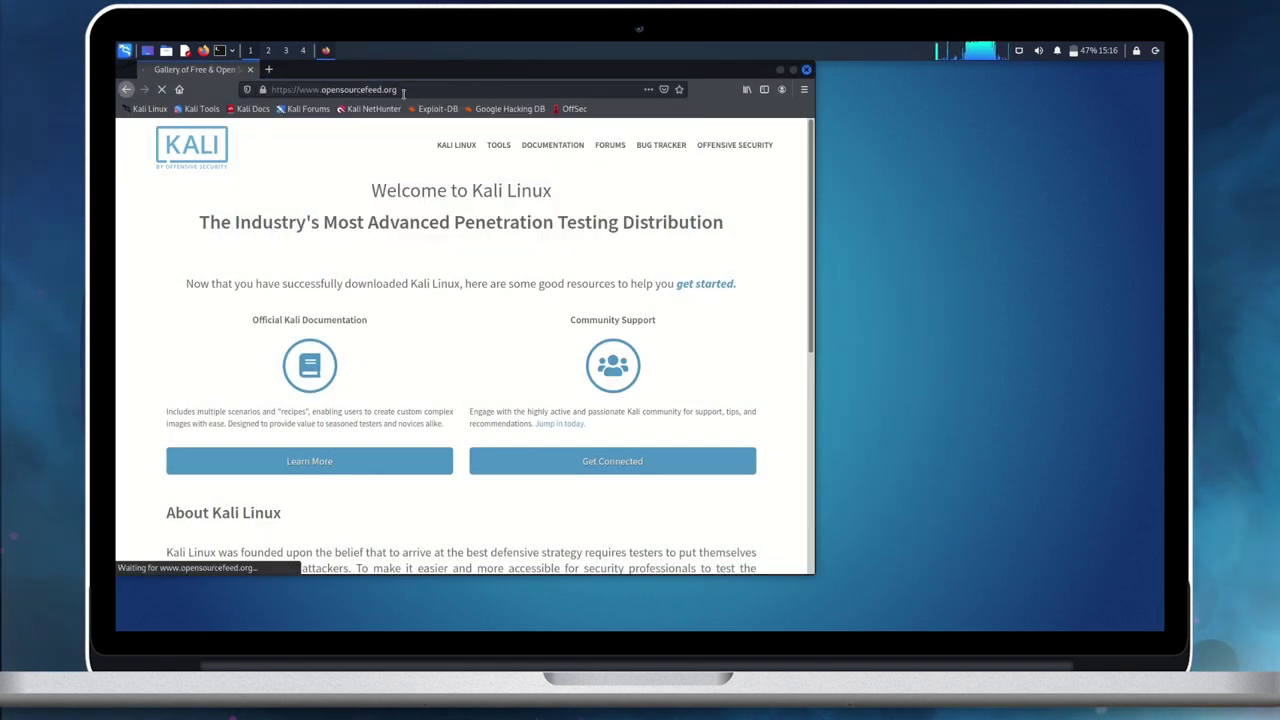
click(295, 472)
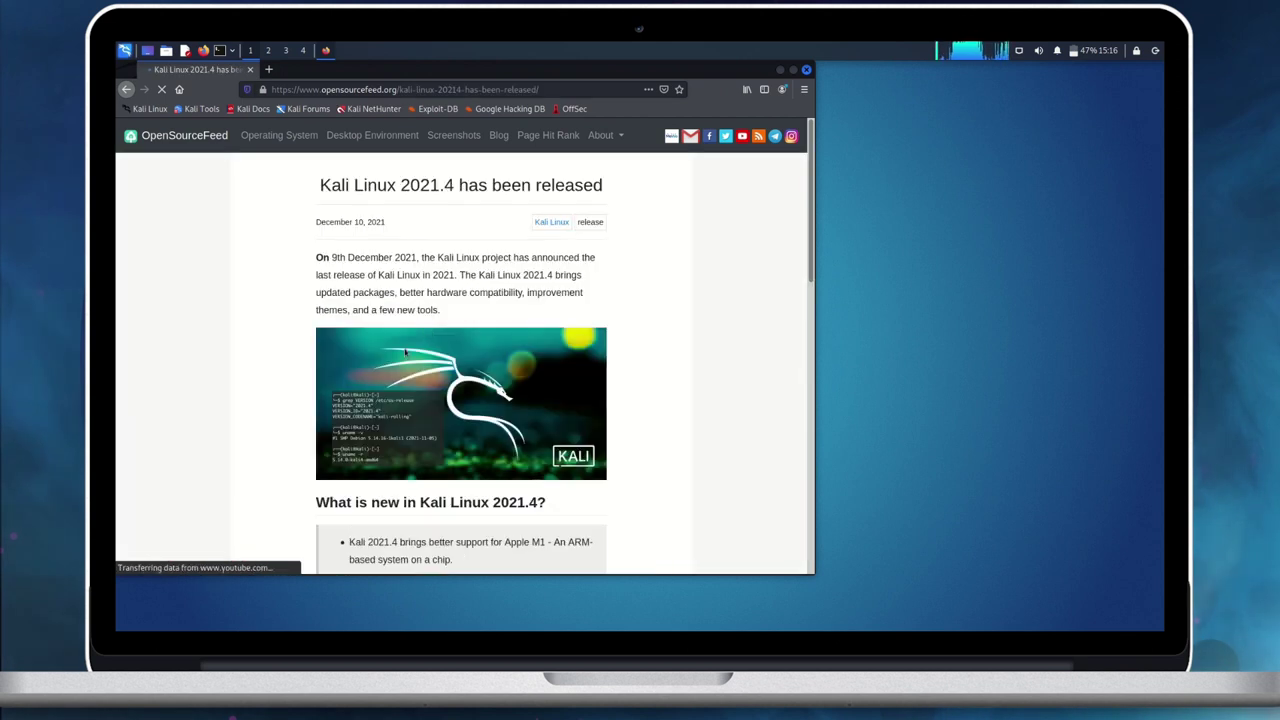
scroll(449, 325, down, 4)
scroll(449, 325, down, 5)
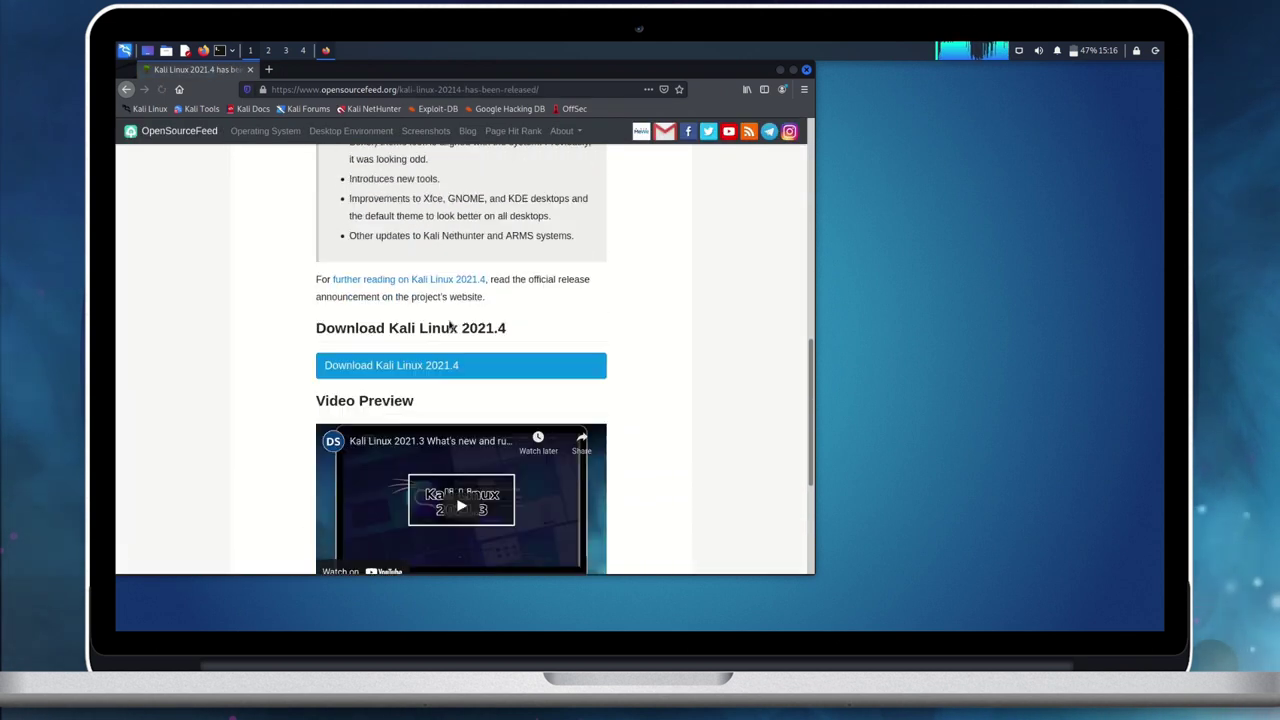
scroll(449, 325, up, 5)
scroll(755, 145, up, 1)
Check the browser version in the About Firefox window, and close both it and the browser.
click(804, 89)
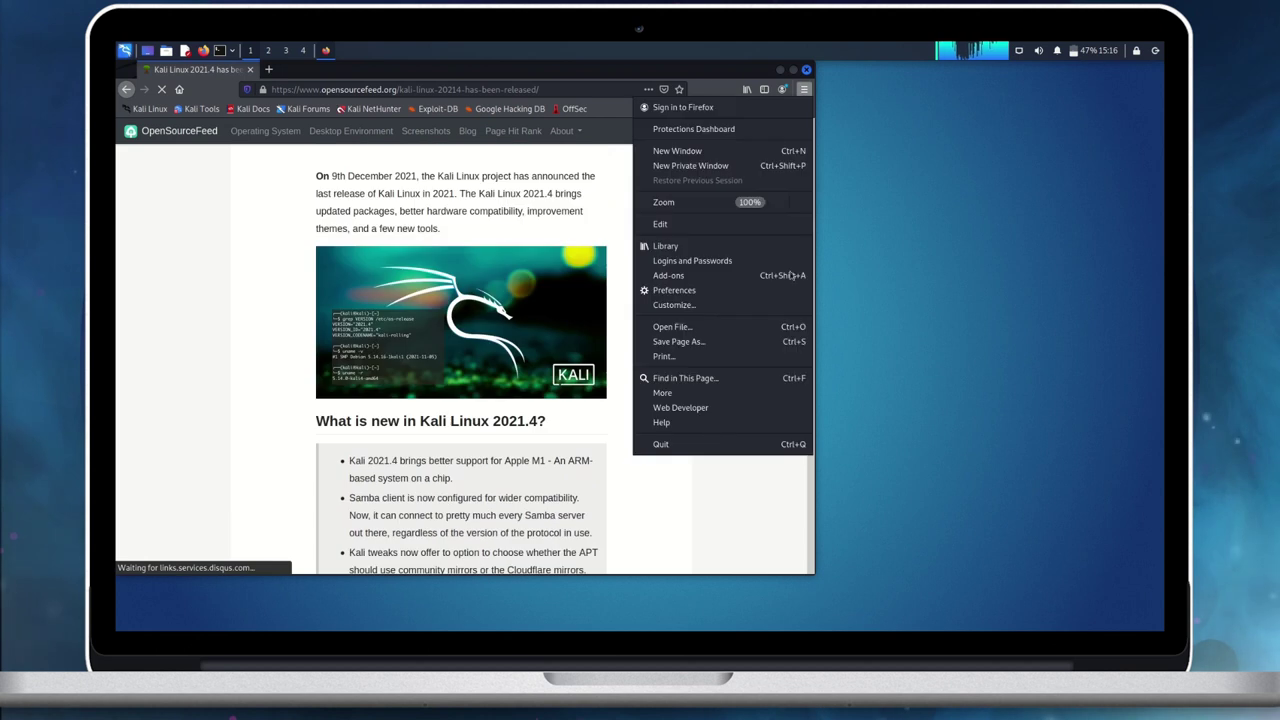
click(685, 427)
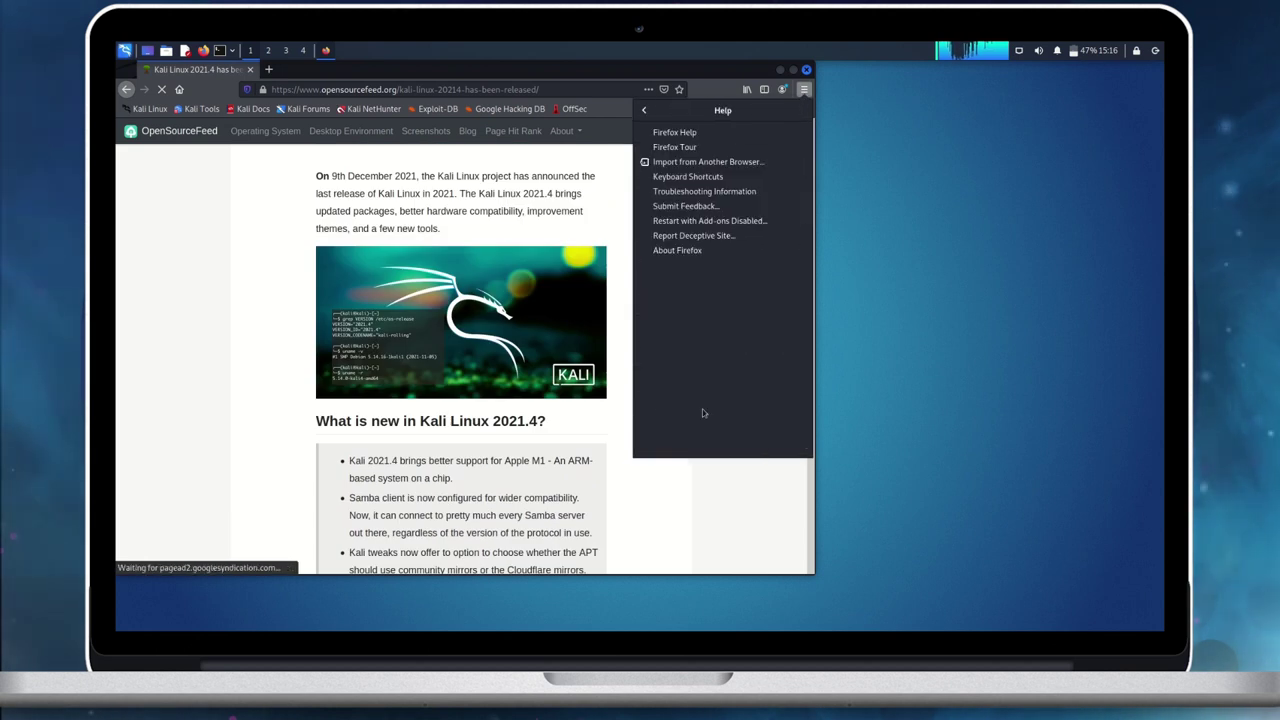
click(690, 250)
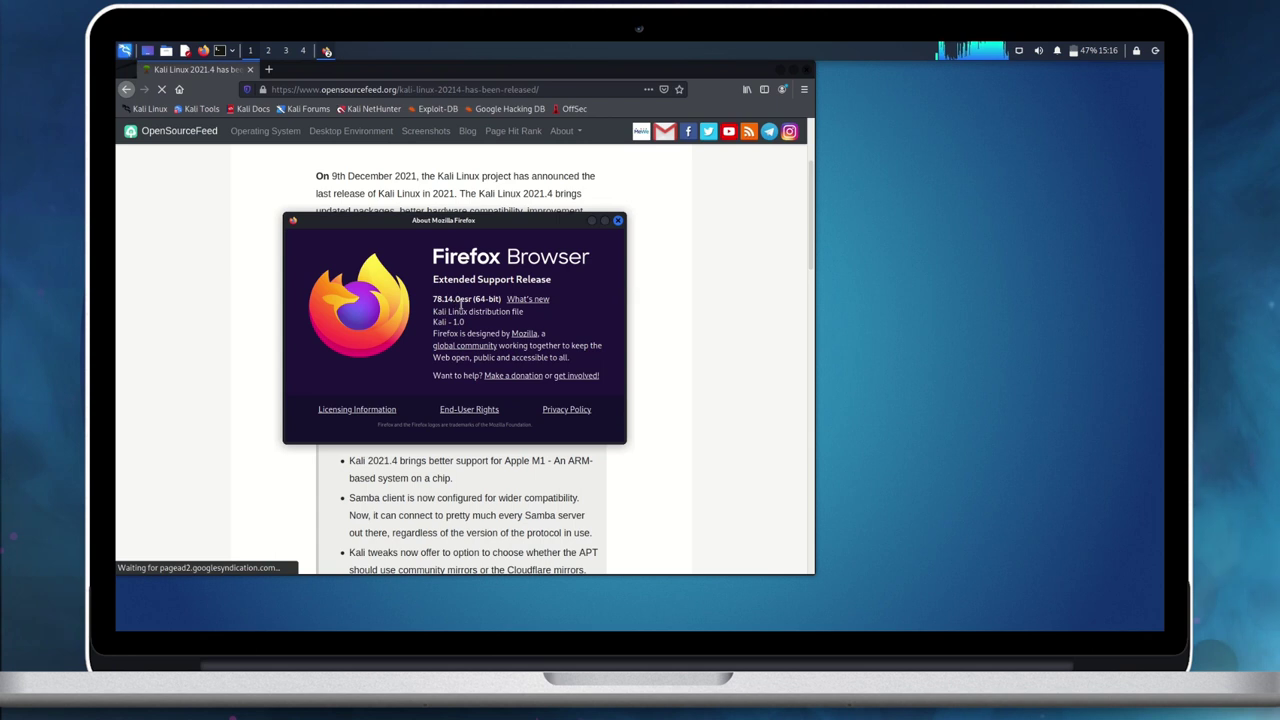
click(618, 220)
click(806, 71)
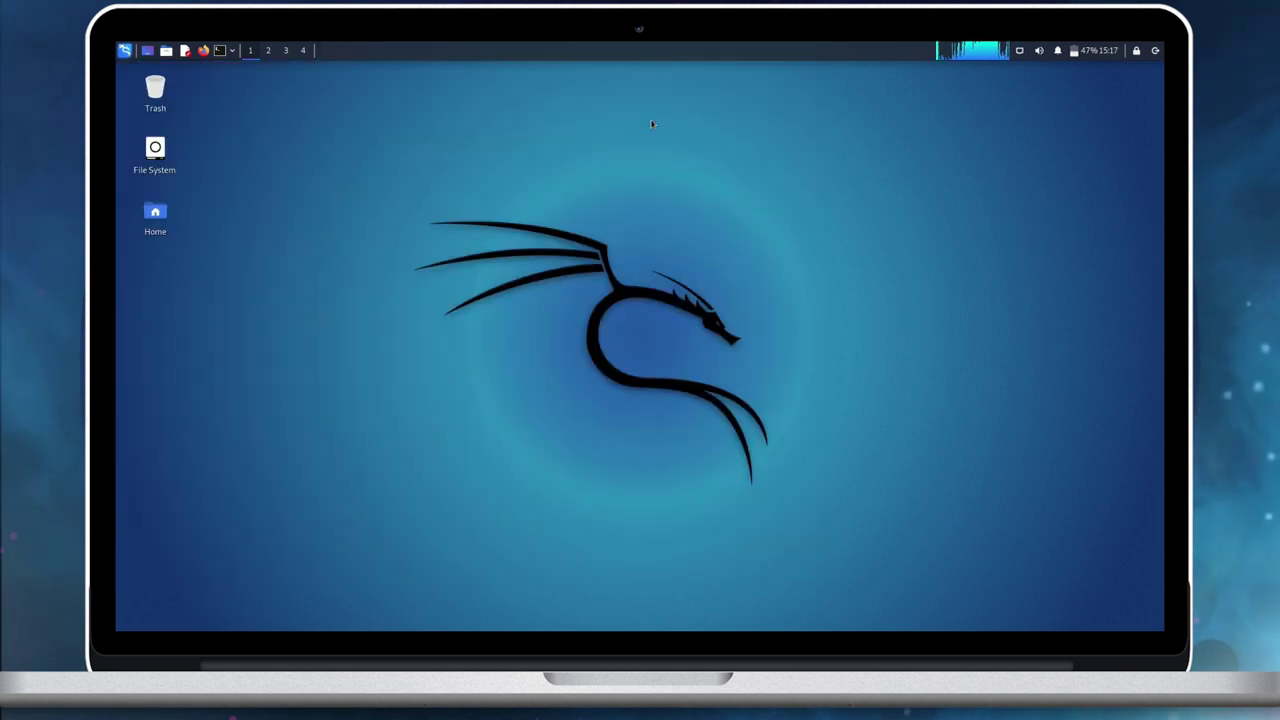
Search the applications for "undre" and launch Kali Undercover Mode.
click(124, 50)
text(undre)
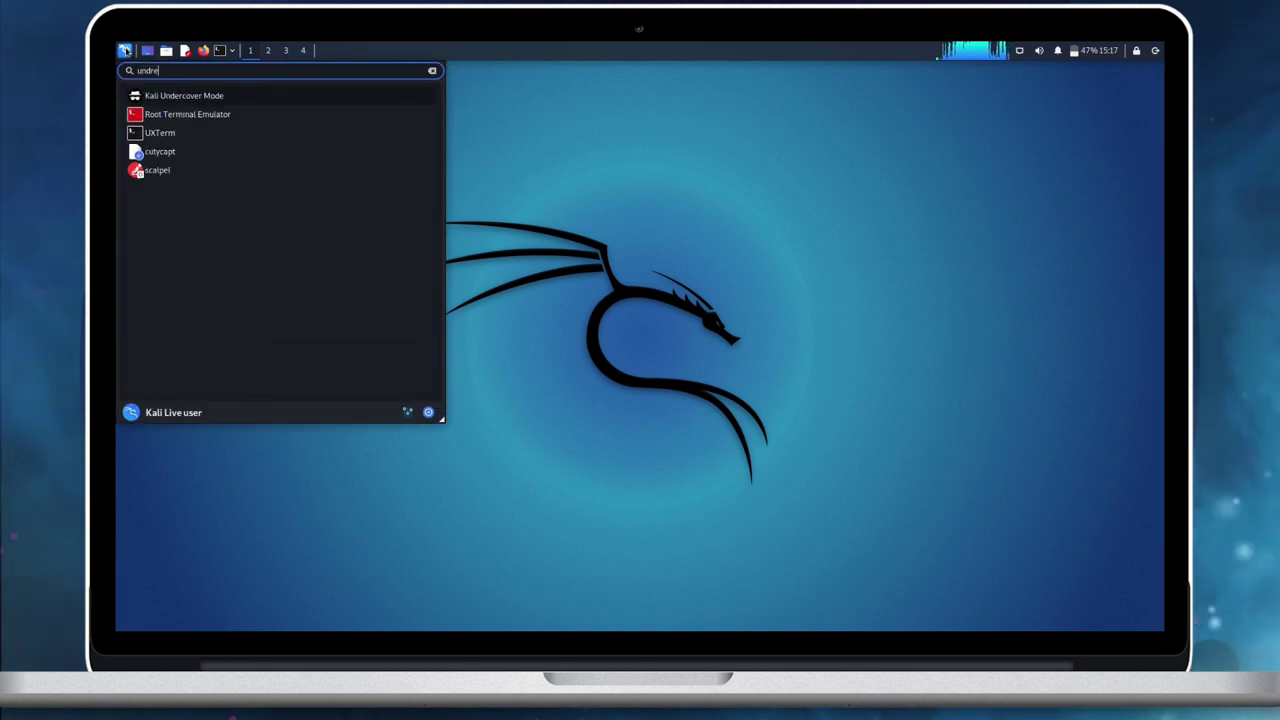
key(Return)
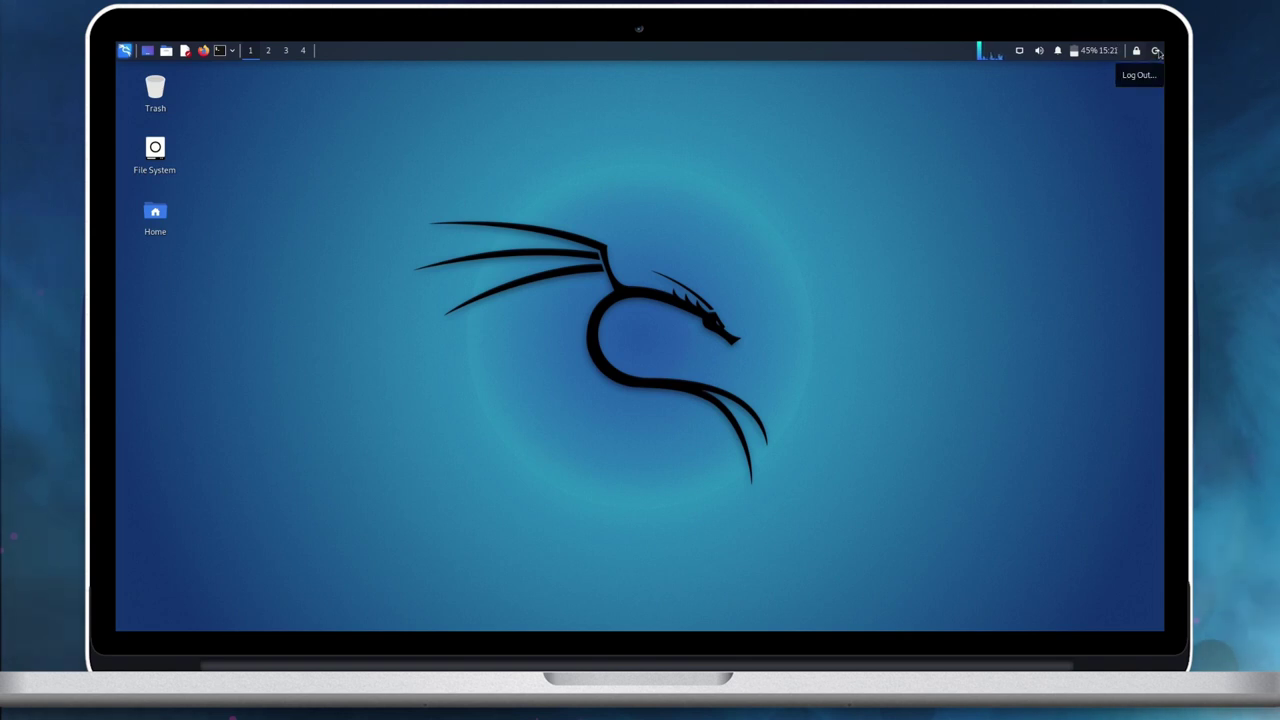
Shut down the Kali system from the log-out dialog.
click(1156, 51)
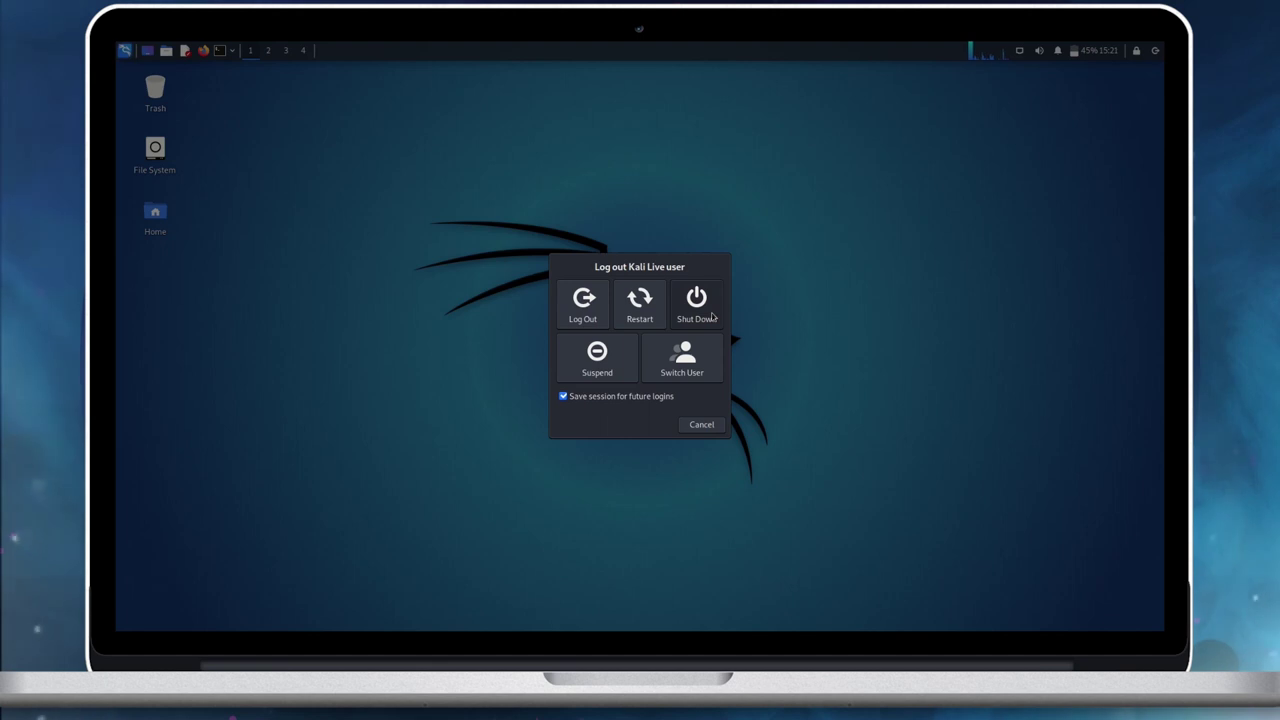
click(713, 317)
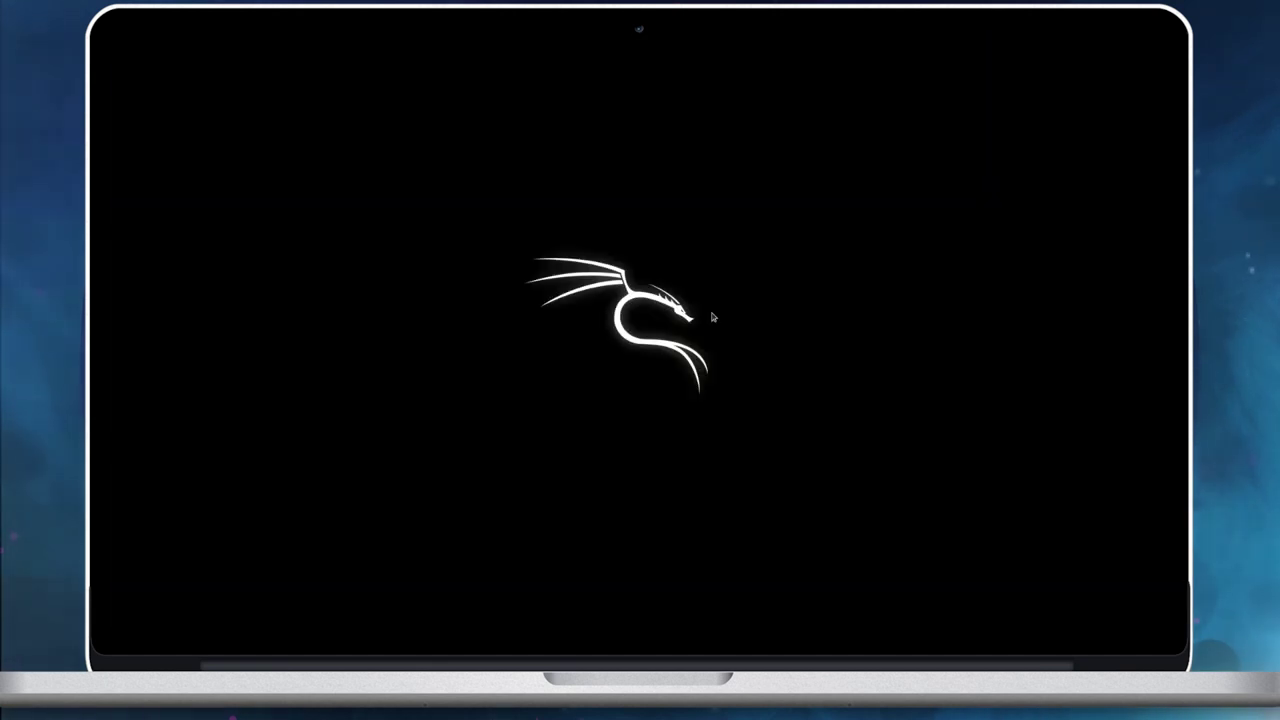